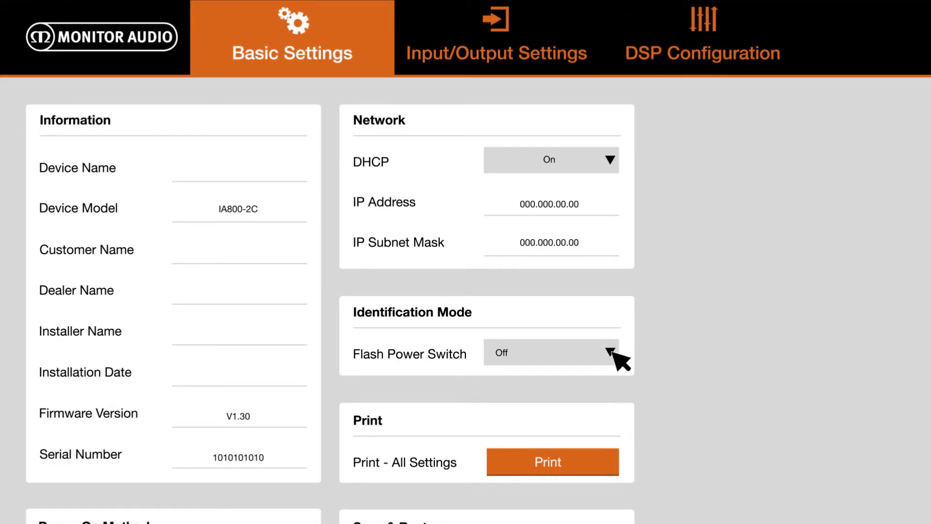
- Make the amplifier's power switch flash to identify it, then stop the flashing
left_click(611, 352)
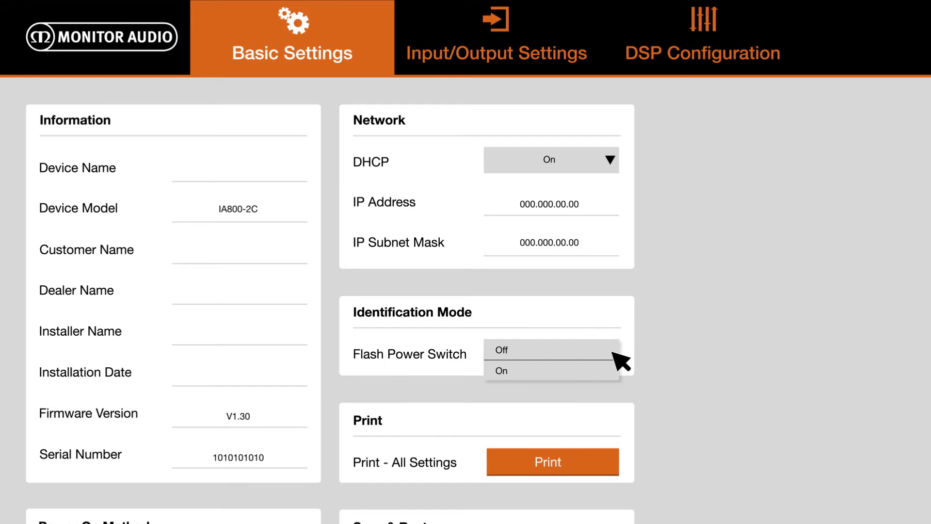
left_click(503, 371)
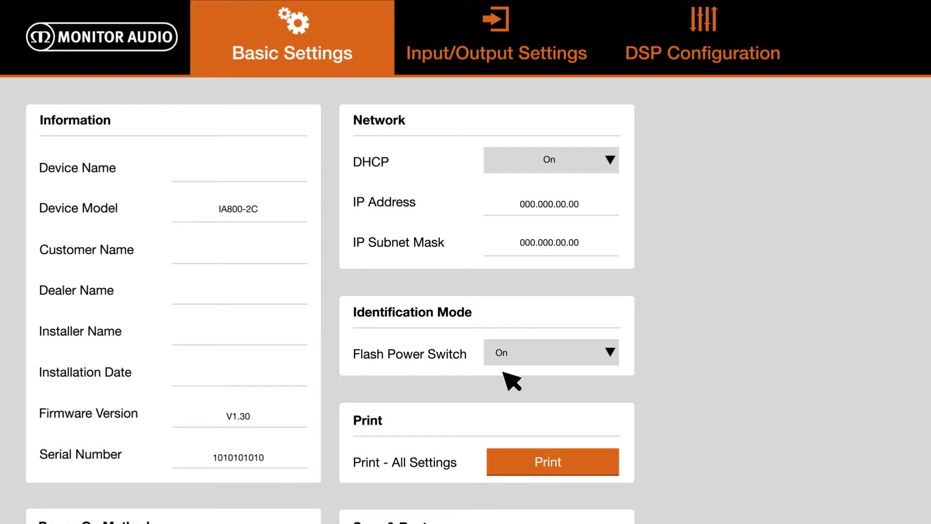
left_click(612, 352)
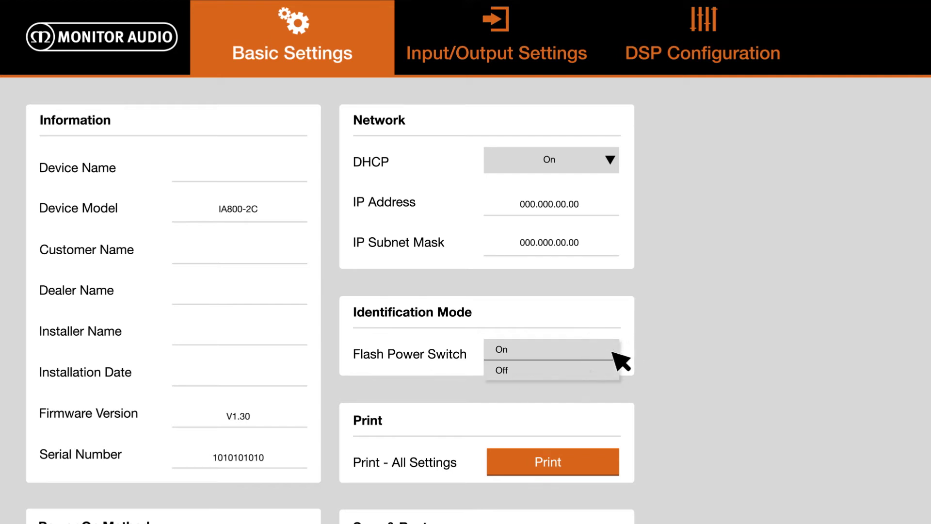
left_click(500, 373)
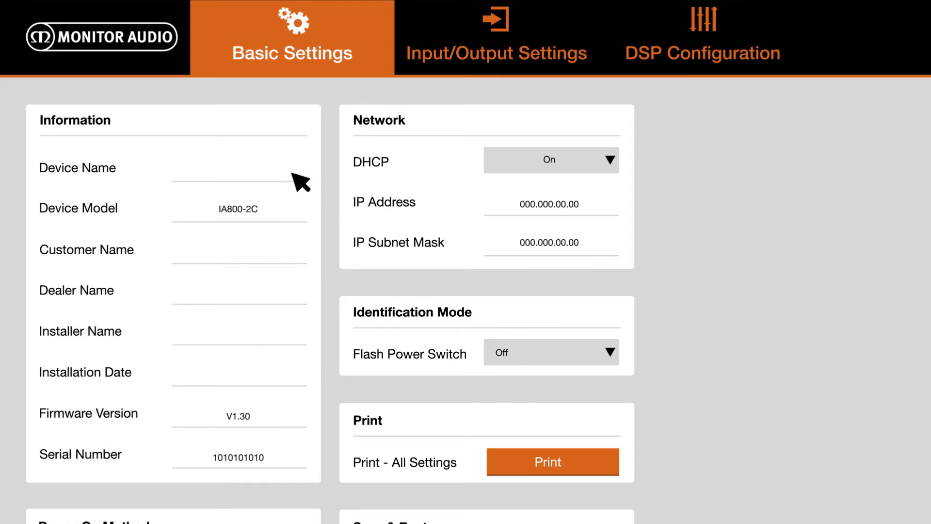
type("ving Room")
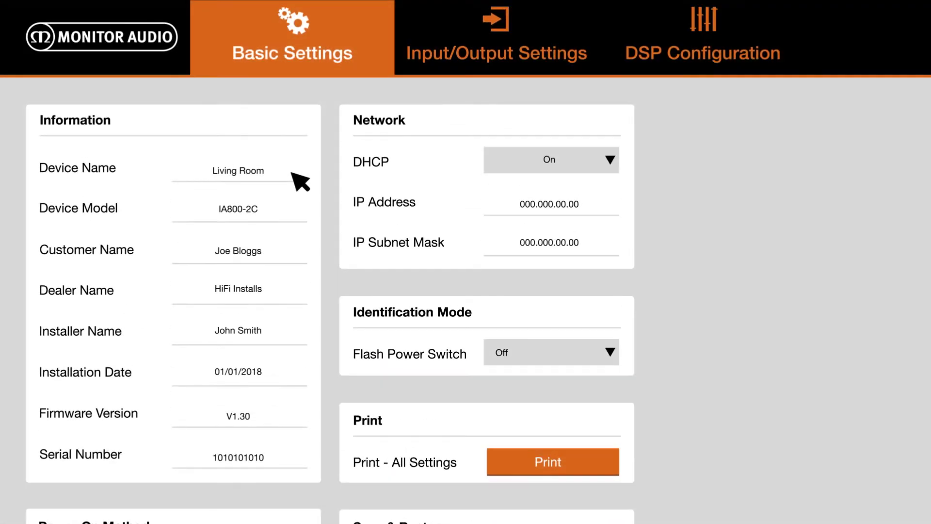
- Go to Input/Output Settings and move through the input name fields to name each channel
left_click(499, 32)
type("CD Pla")
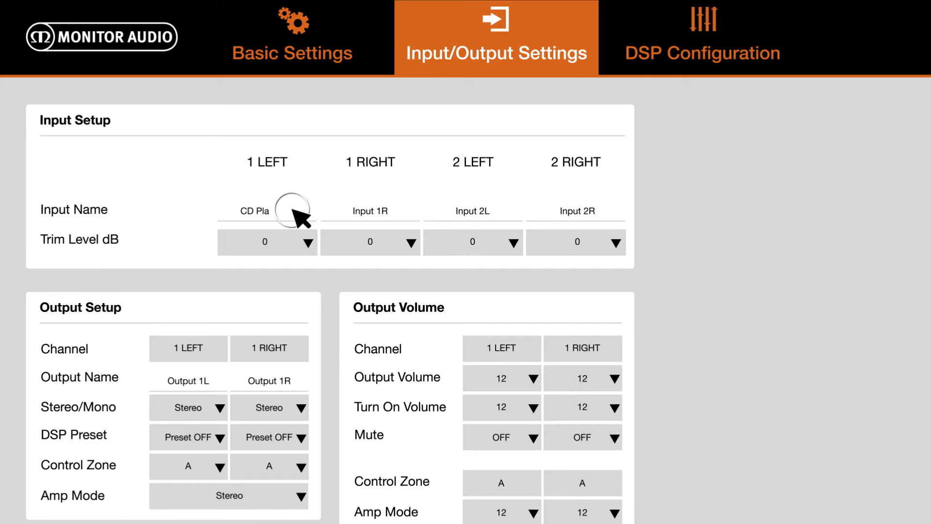
type("yer L")
key("Tab")
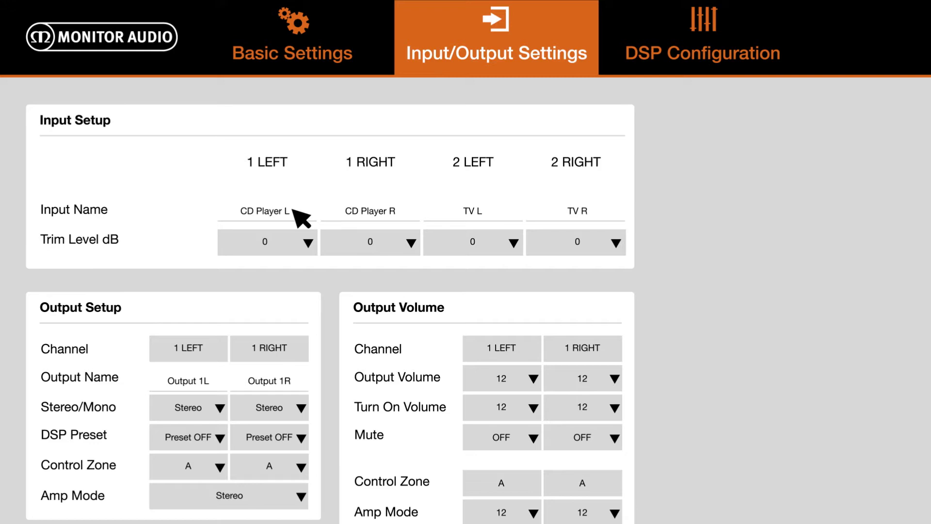
scroll(298, 215, "down", 2)
scroll(267, 187, "down", 3)
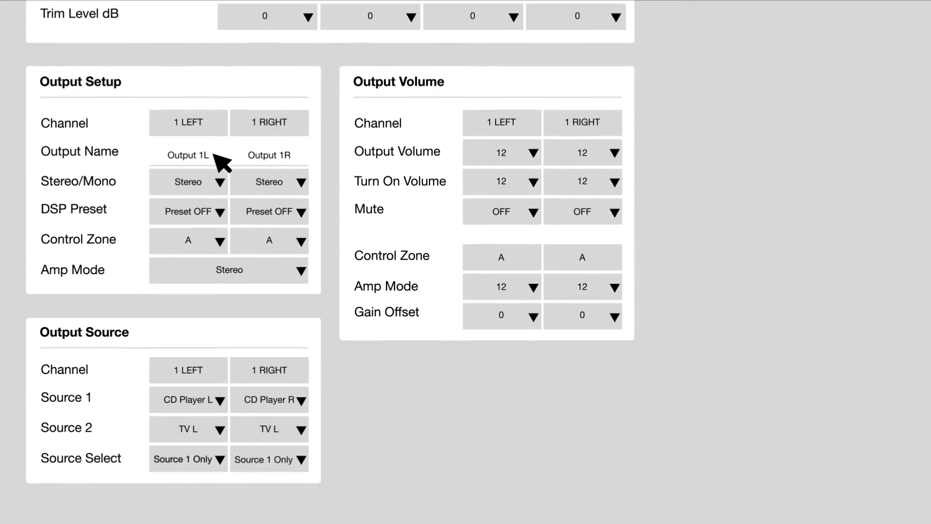
type("LivingRoom R")
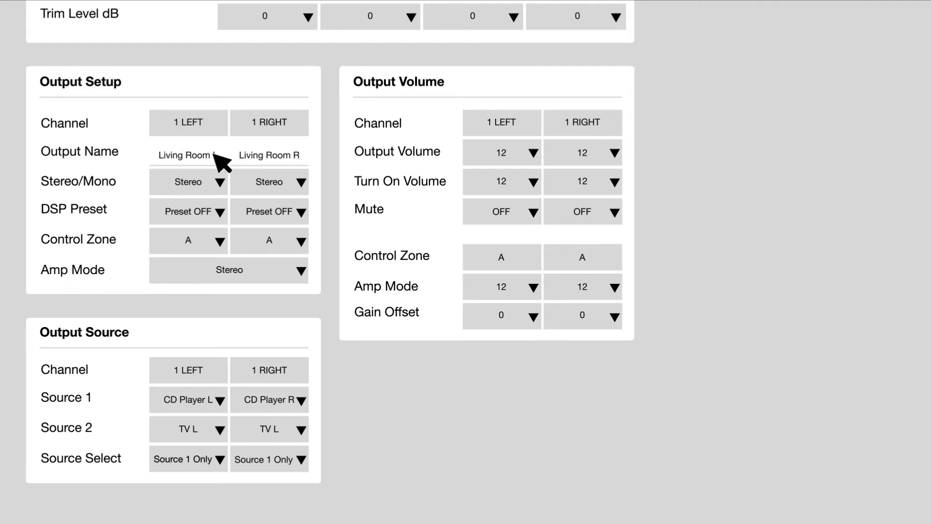
left_click(220, 182)
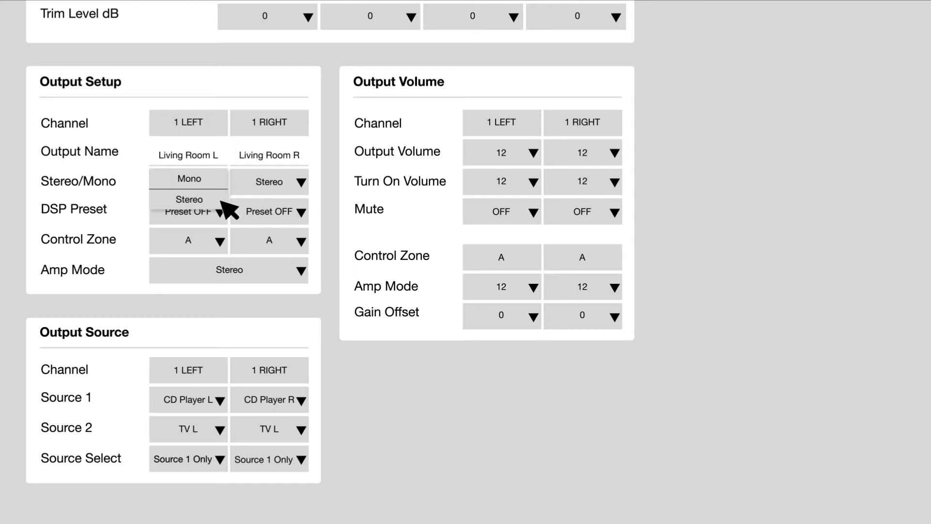
left_click(221, 202)
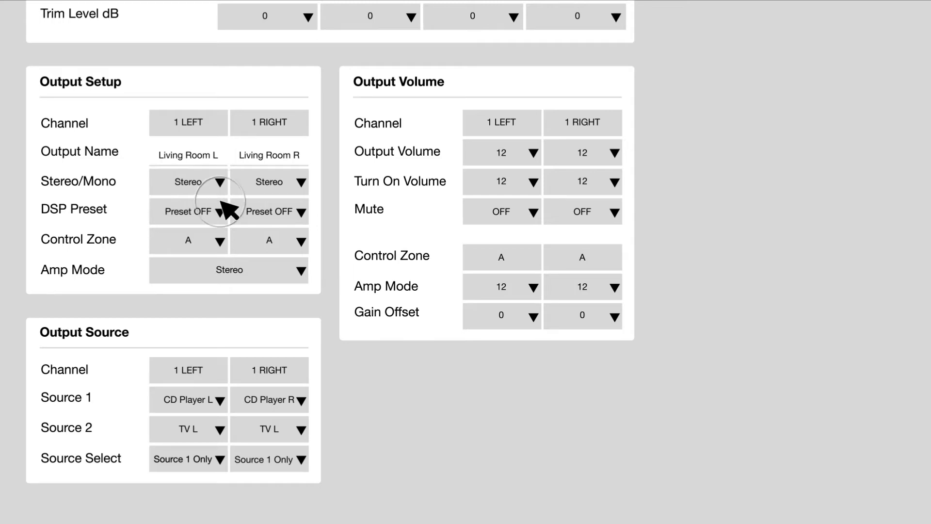
left_click(305, 274)
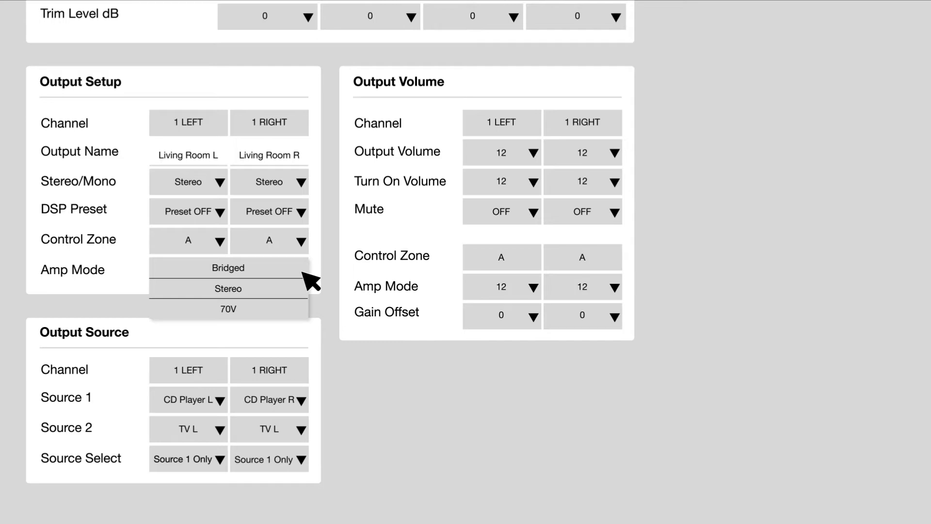
left_click(310, 297)
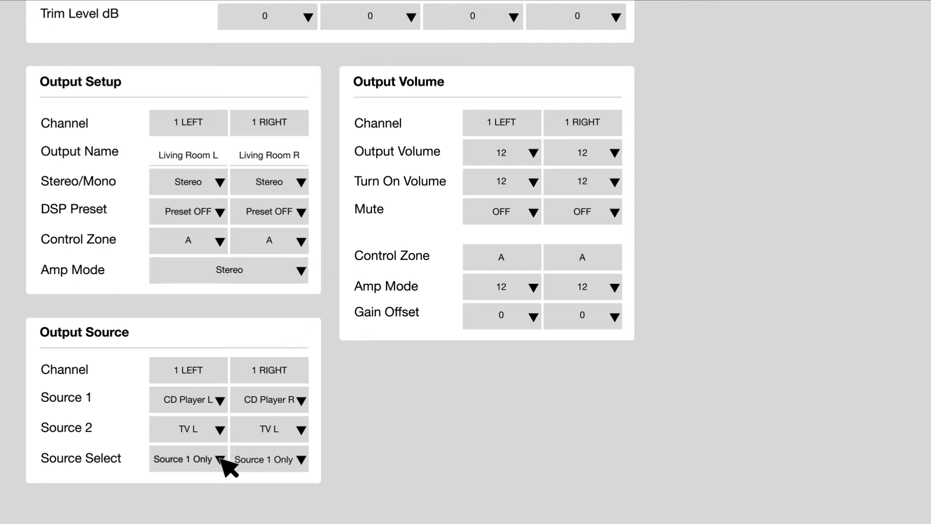
left_click(222, 460)
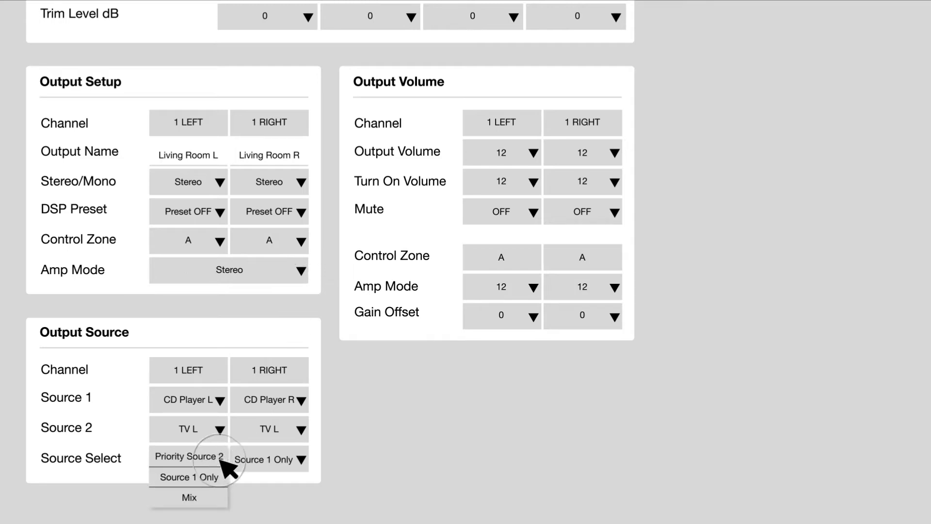
left_click(227, 485)
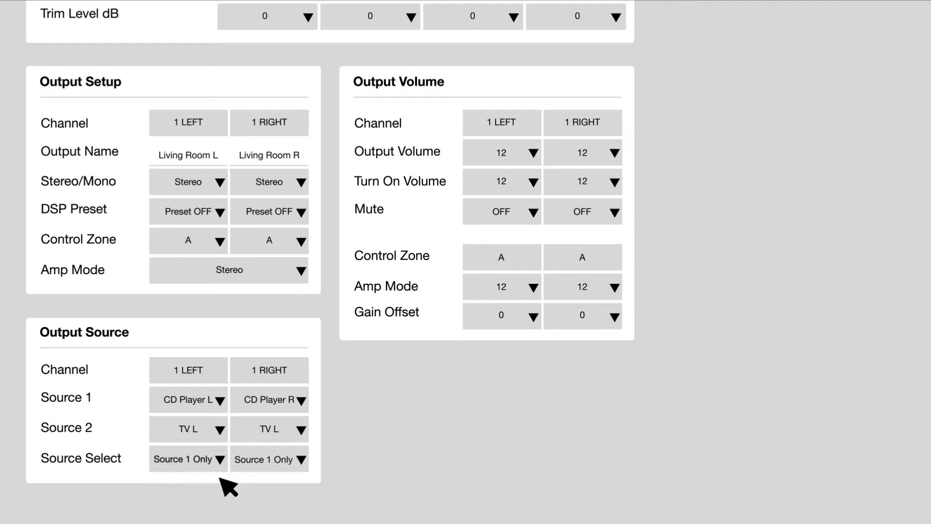
left_click(538, 157)
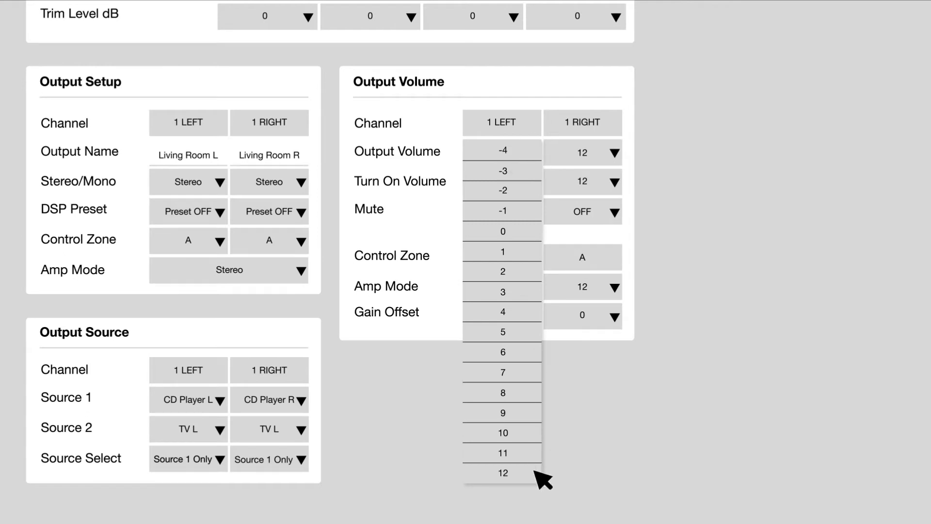
left_click(536, 473)
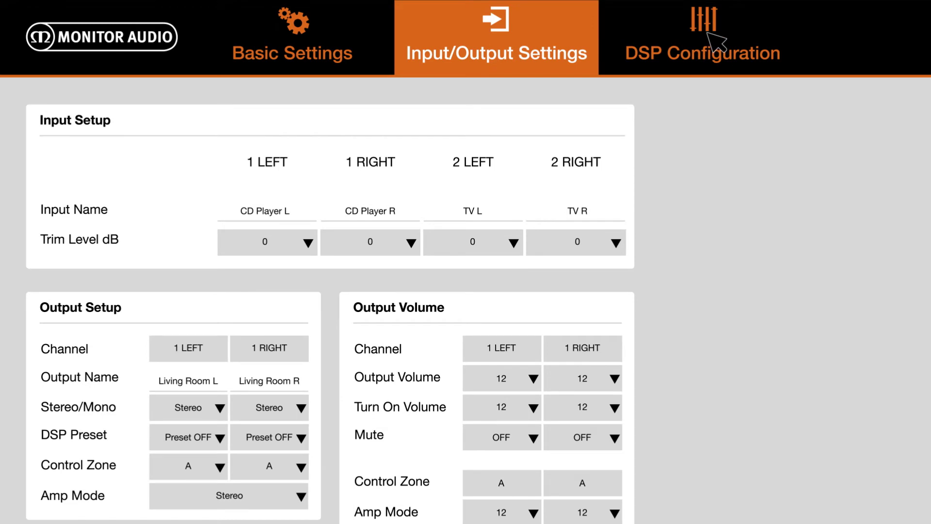
- On DSP Configuration, give EQ1 a 5 dB gain, turn it on, then back off
left_click(717, 42)
scroll(717, 42, "down", 3)
scroll(716, 43, "down", 5)
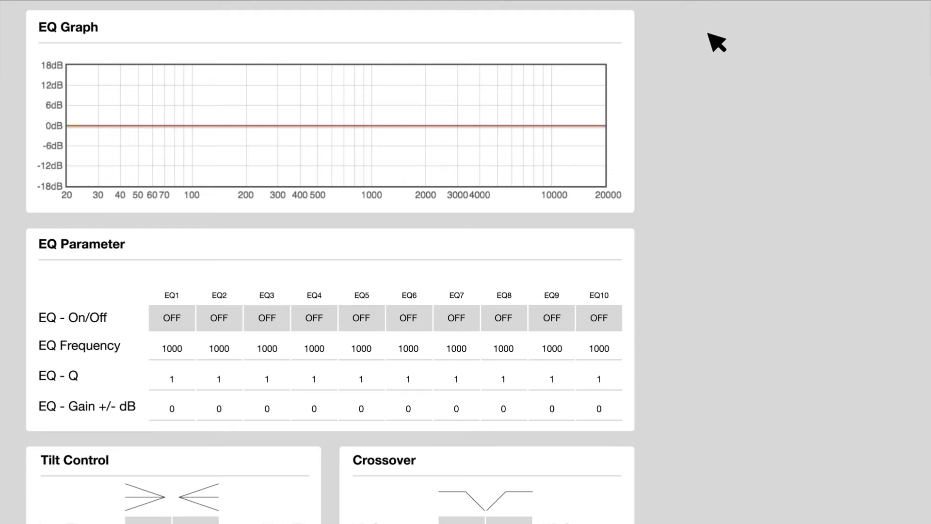
type("5")
left_click(178, 410)
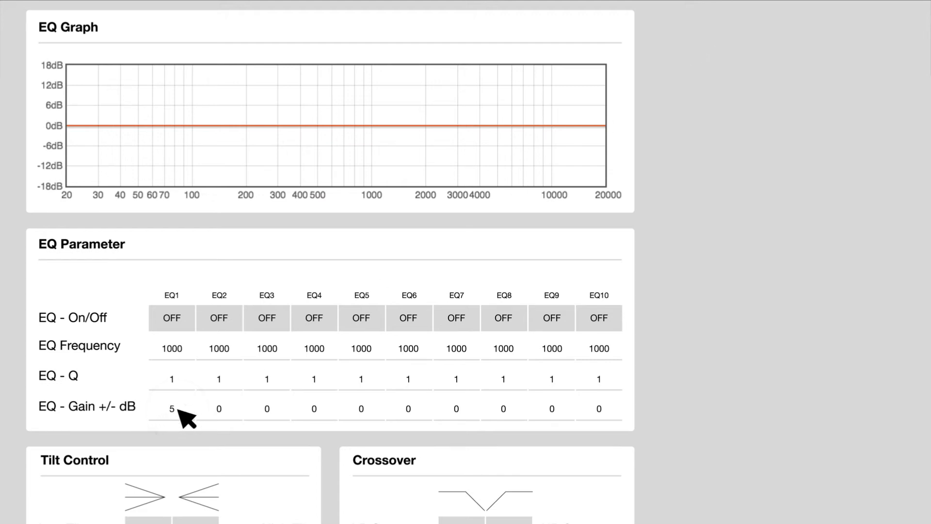
left_click(188, 322)
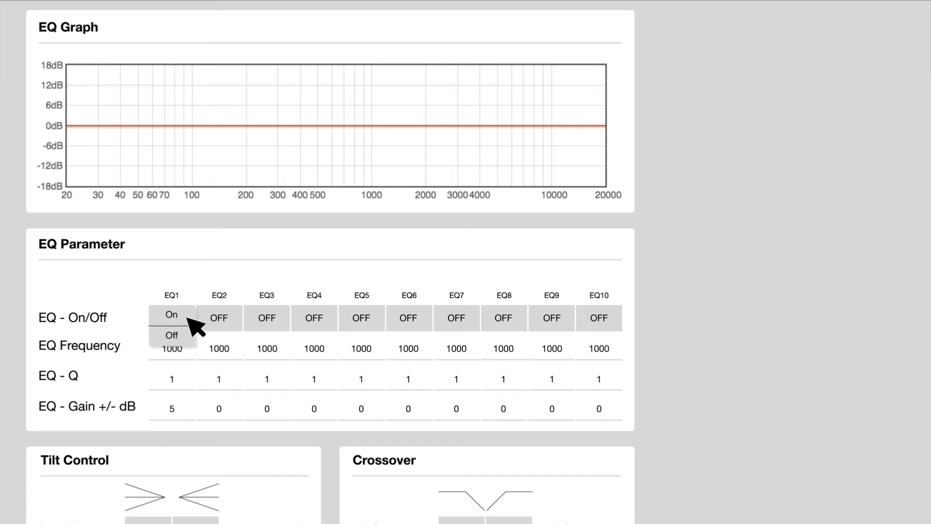
left_click(188, 319)
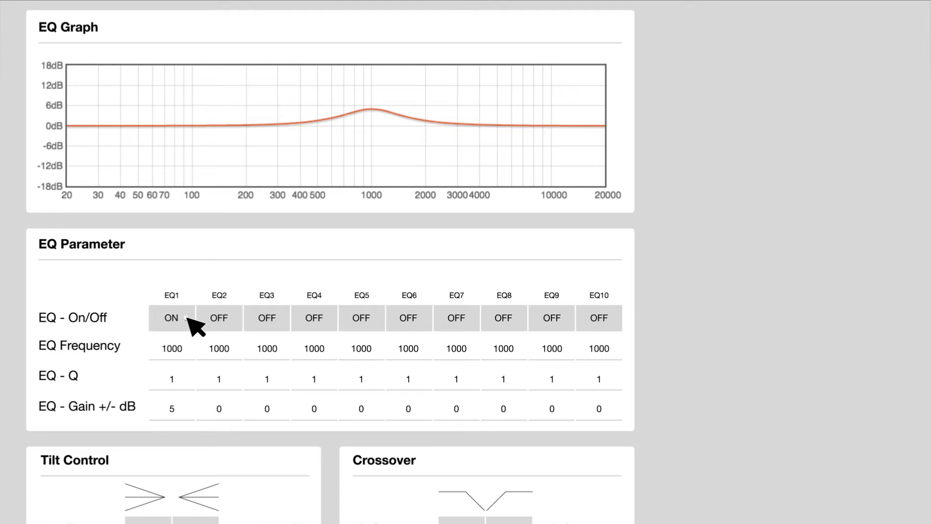
left_click(189, 319)
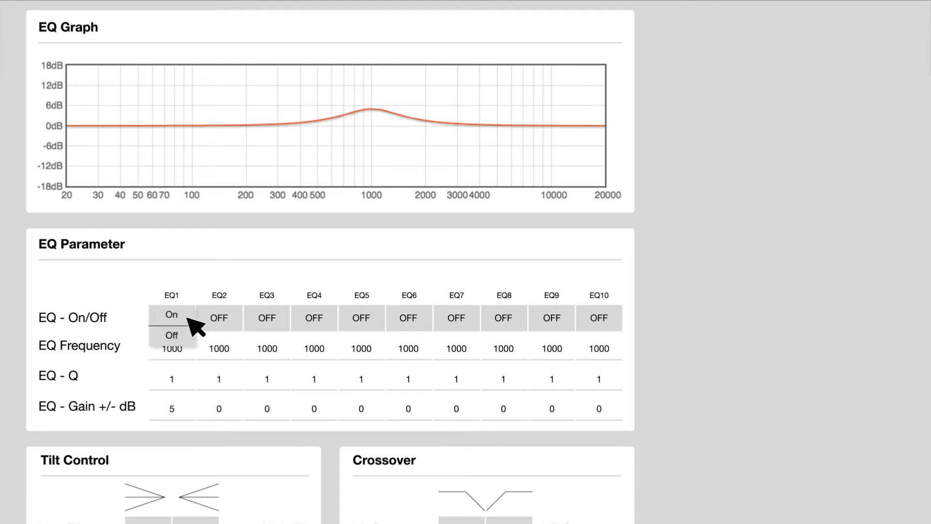
left_click(189, 337)
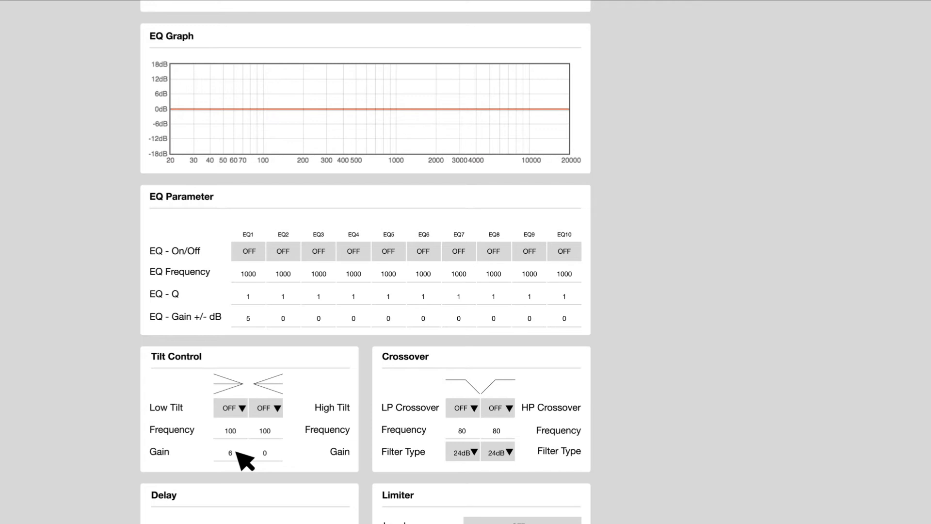
left_click(236, 450)
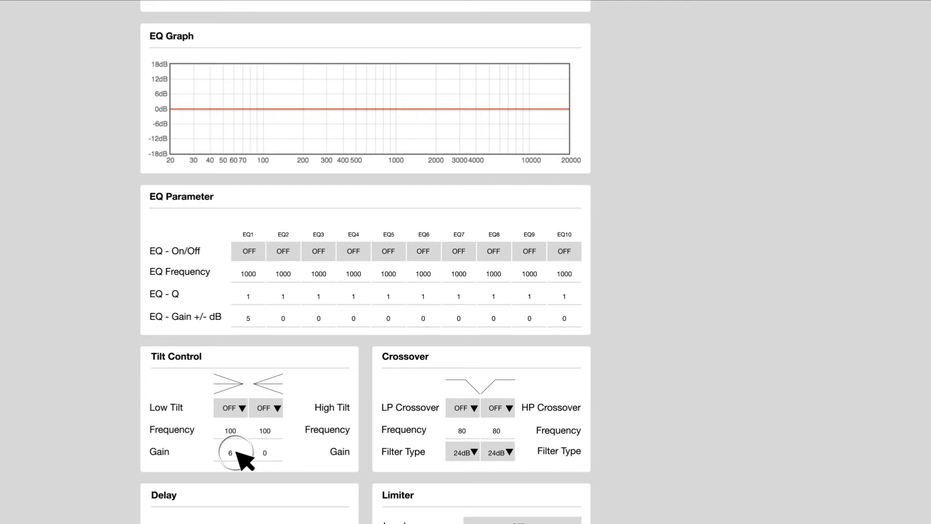
left_click(246, 411)
left_click(245, 412)
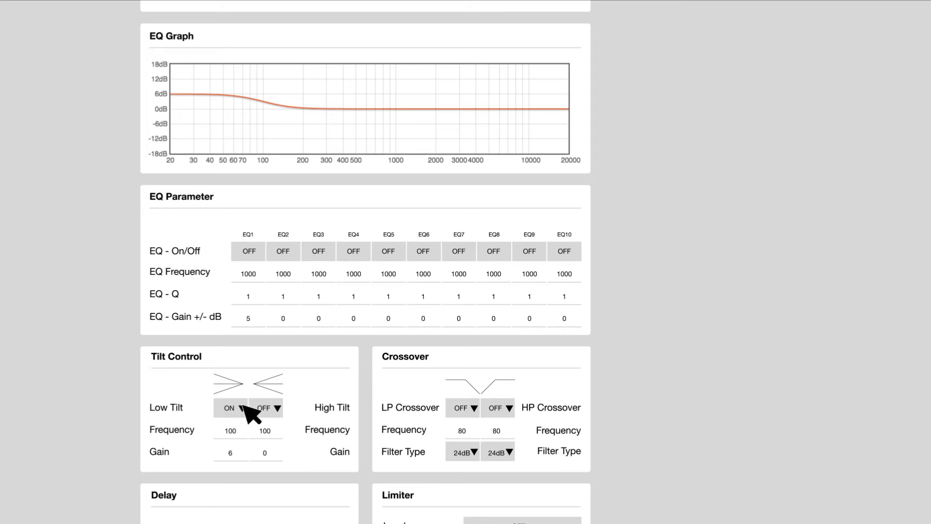
left_click(246, 412)
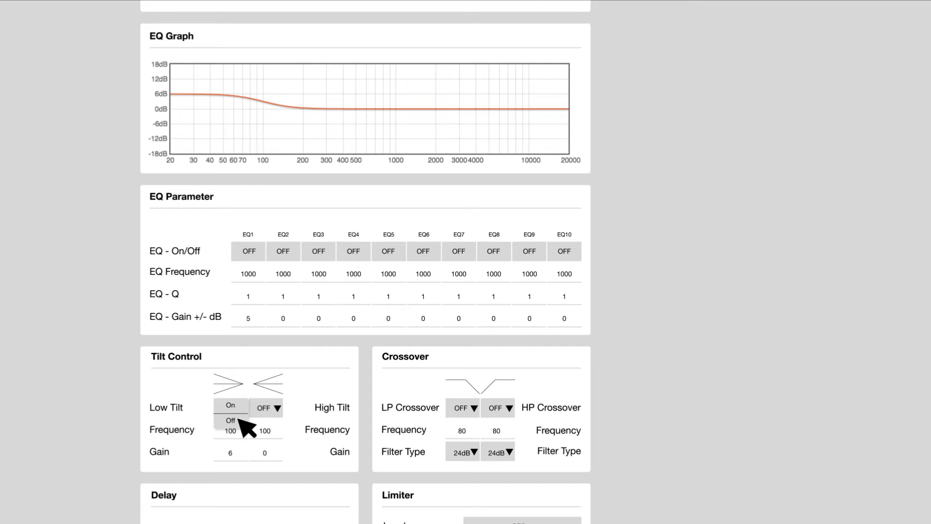
left_click(239, 421)
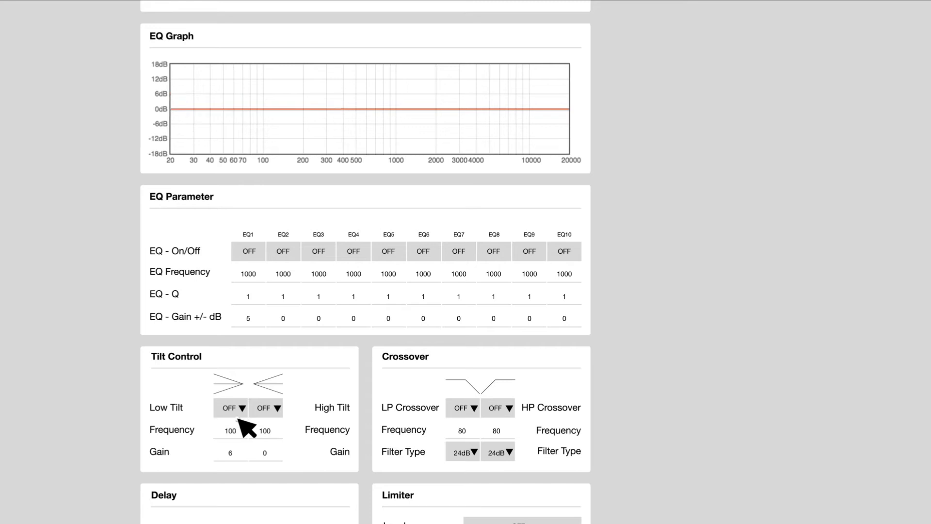
left_click(513, 409)
left_click(514, 411)
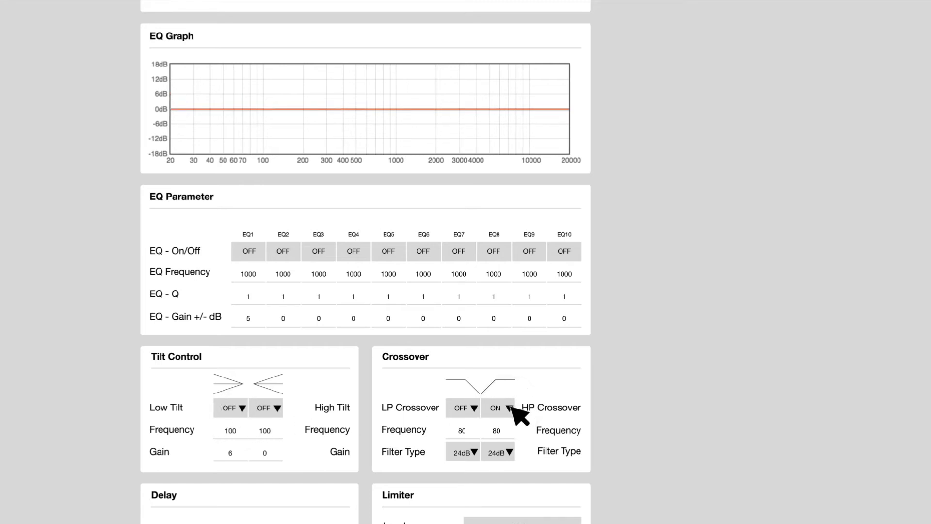
left_click(512, 410)
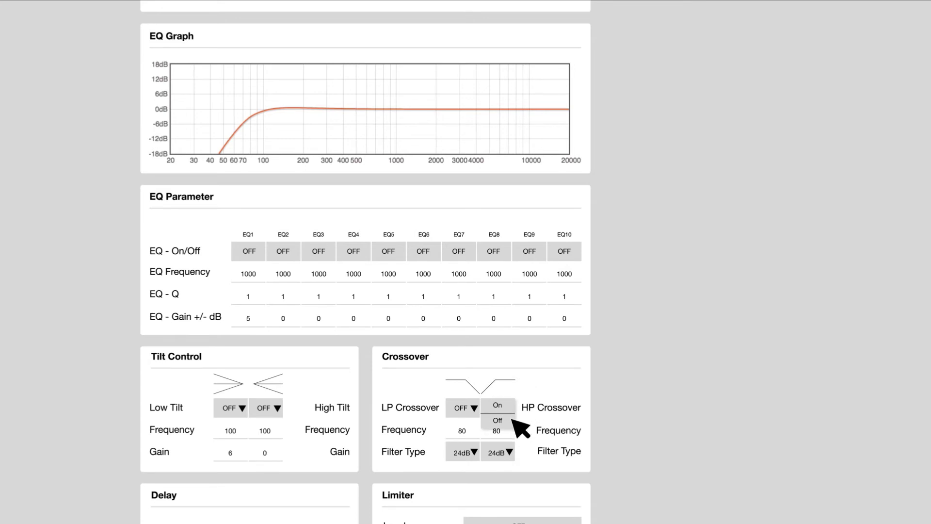
left_click(513, 419)
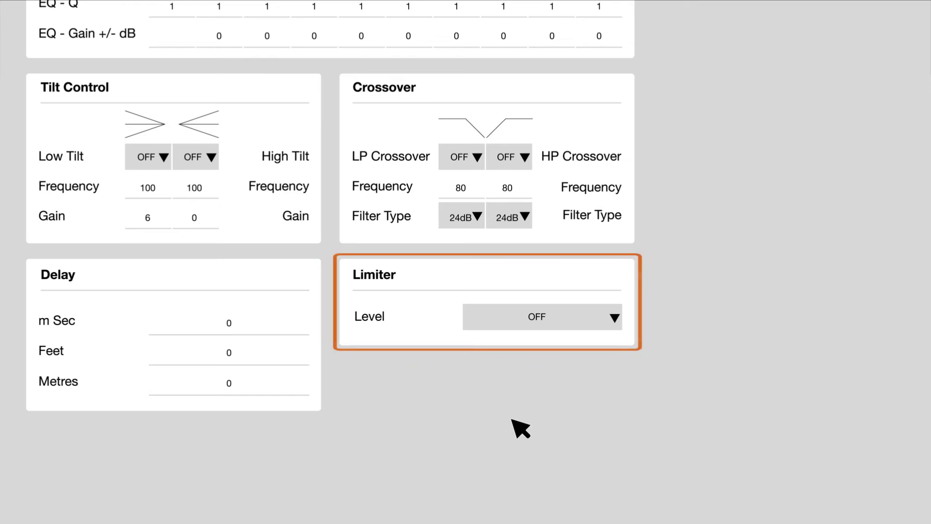
scroll(516, 427, "up", 5)
scroll(515, 393, "up", 5)
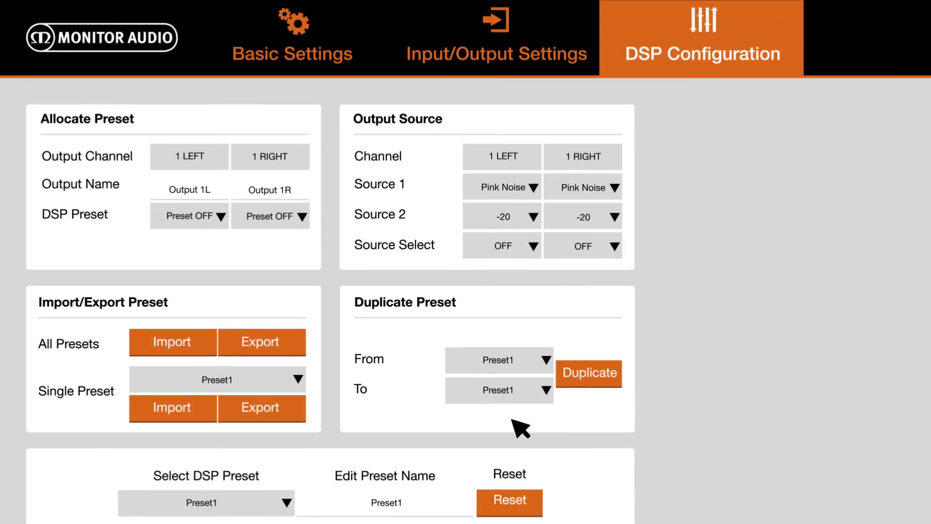
- View the DSP presets available in the left output's DSP Preset dropdown
left_click(221, 218)
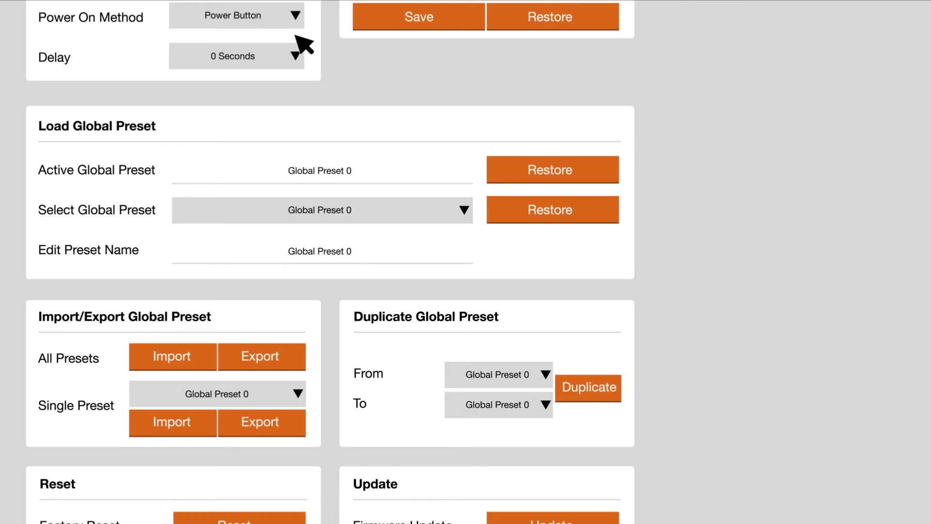
scroll(303, 44, "down", 2)
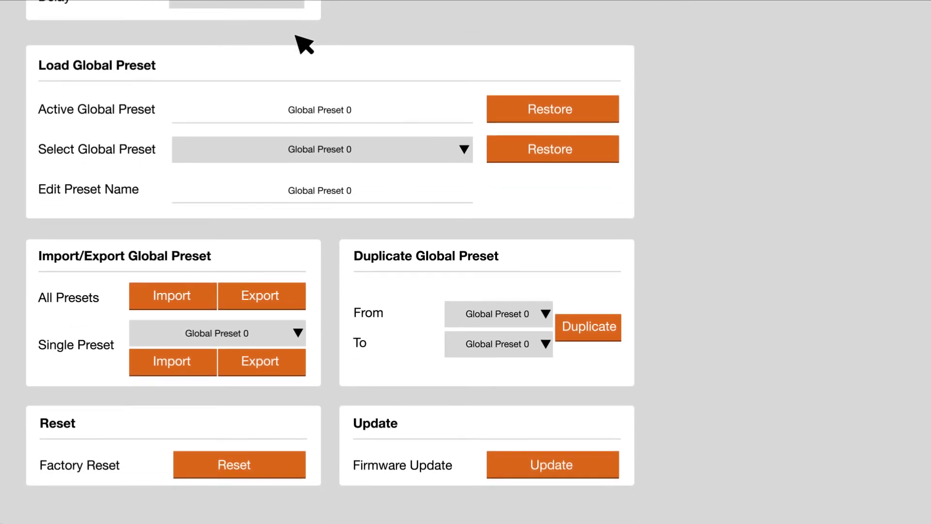
- Start editing the Global Preset 0 name
left_click(375, 198)
type("My Preset")
scroll(304, 303, "up", 2)
scroll(304, 303, "up", 3)
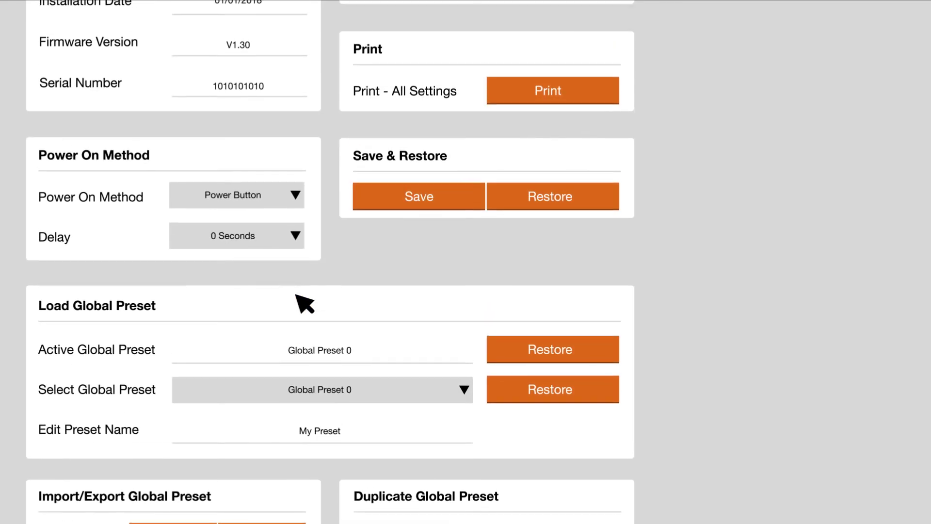
- Save the IA800-2CAllSettingsBackup file to the Desktop, then restore settings from that .gen file
left_click(461, 205)
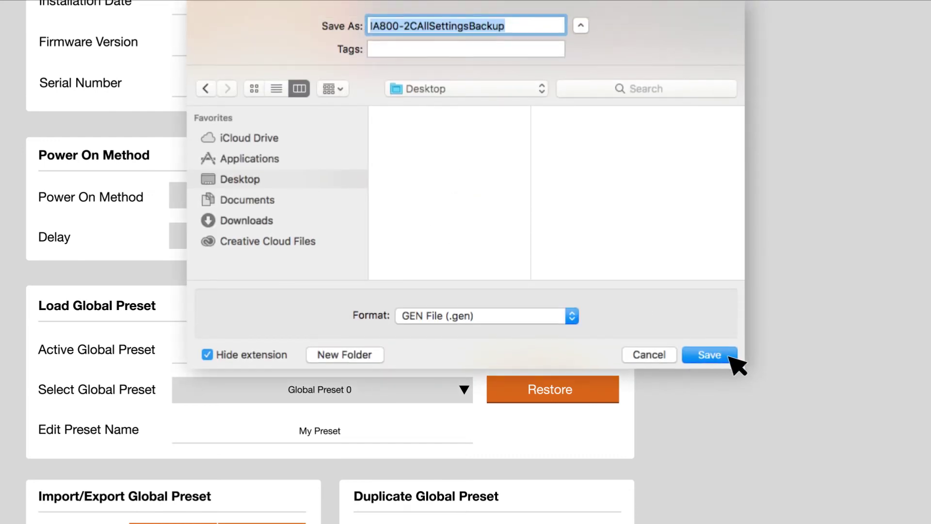
left_click(709, 355)
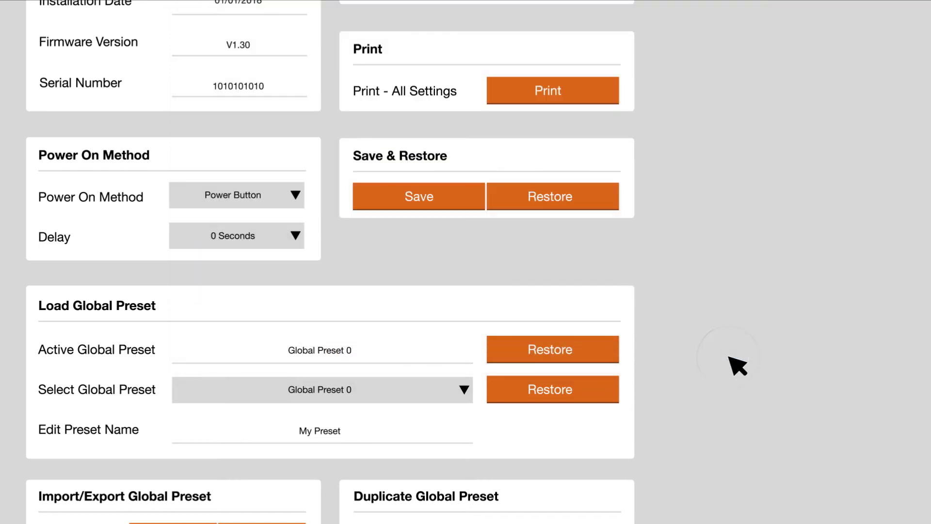
left_click(600, 197)
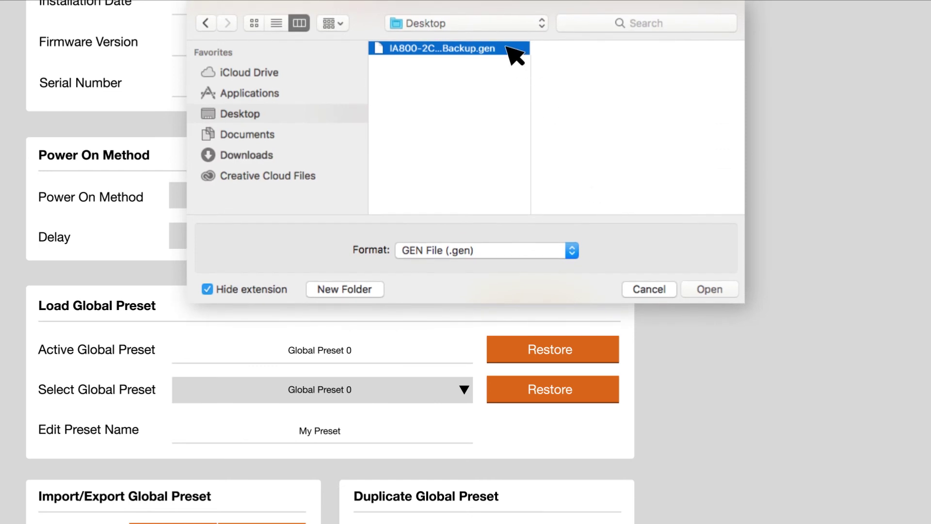
left_click(507, 46)
left_click(709, 288)
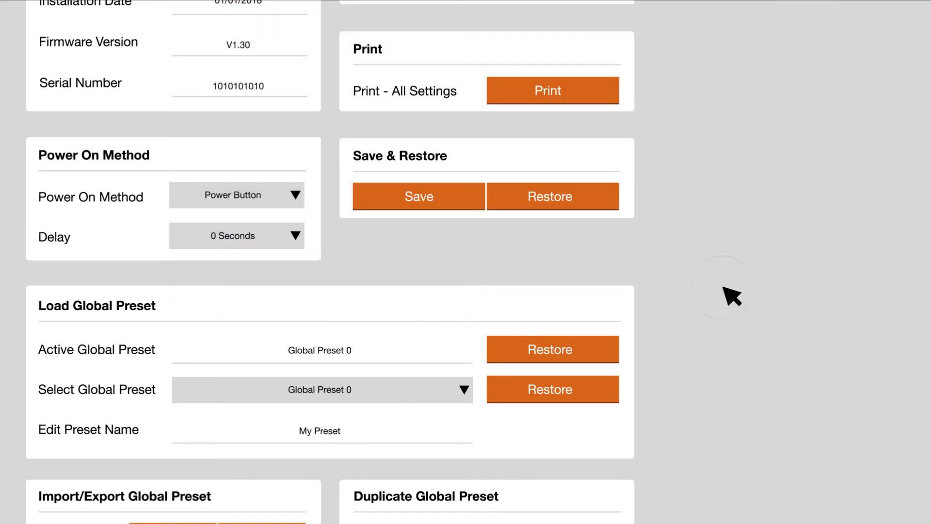
scroll(731, 294, "down", 5)
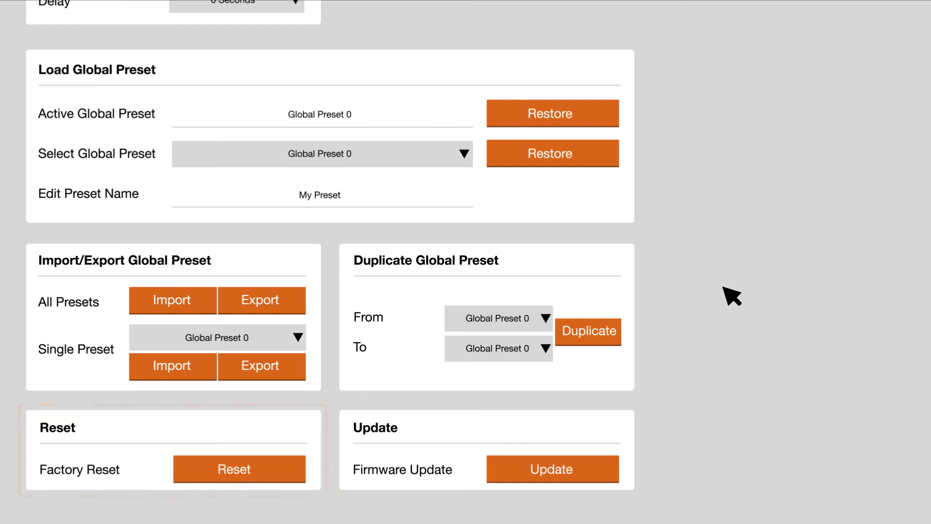
scroll(730, 294, "up", 3)
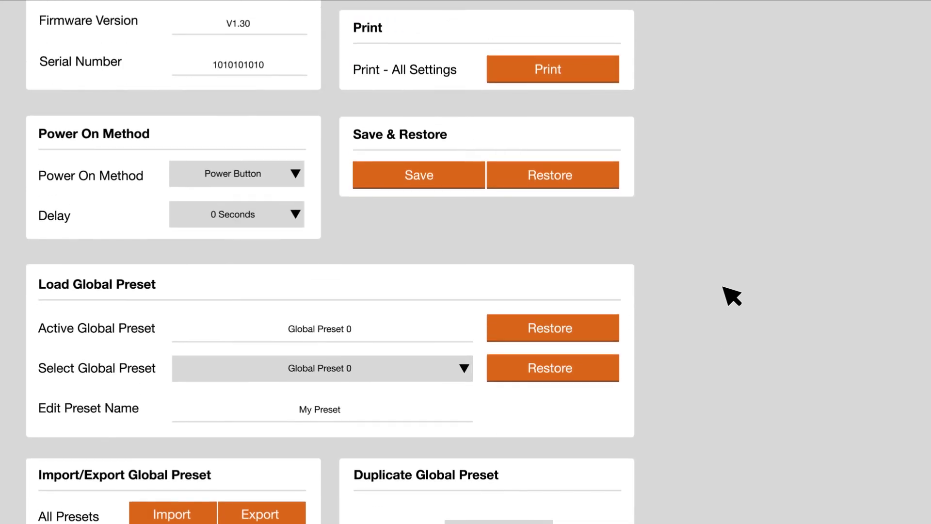
- List the power-on methods: Audio, Audio Green, Power Button, Voltage Trigger, Voltage Trigger Green
left_click(296, 173)
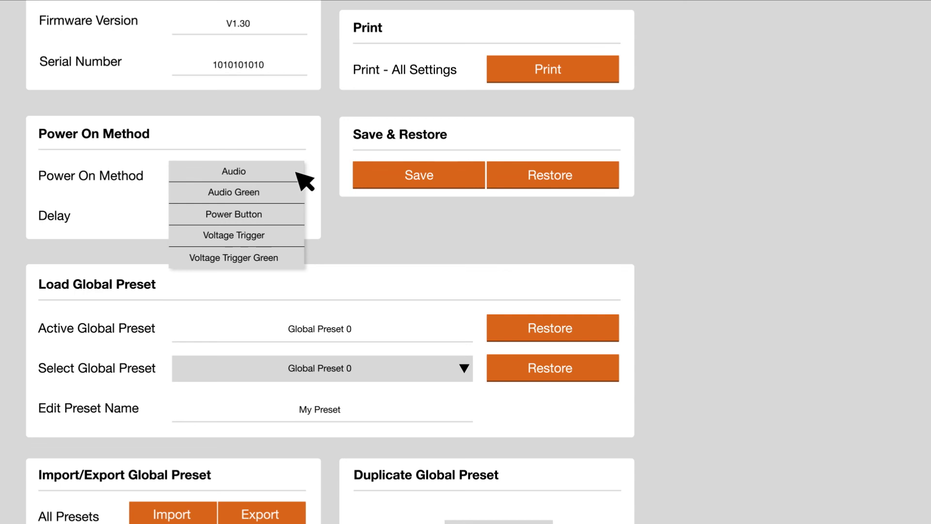
- Keep Power Button as the power-on method and leave Delay at 0 Seconds
left_click(298, 214)
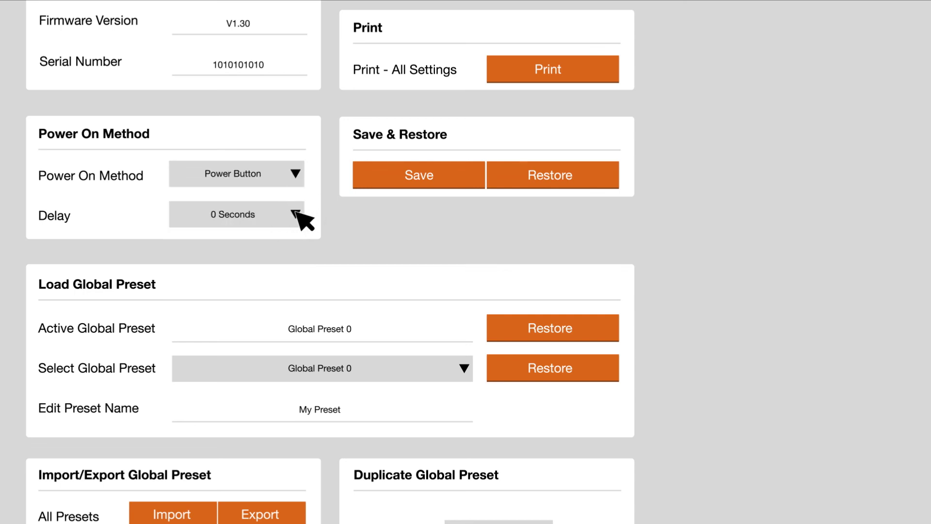
left_click(298, 214)
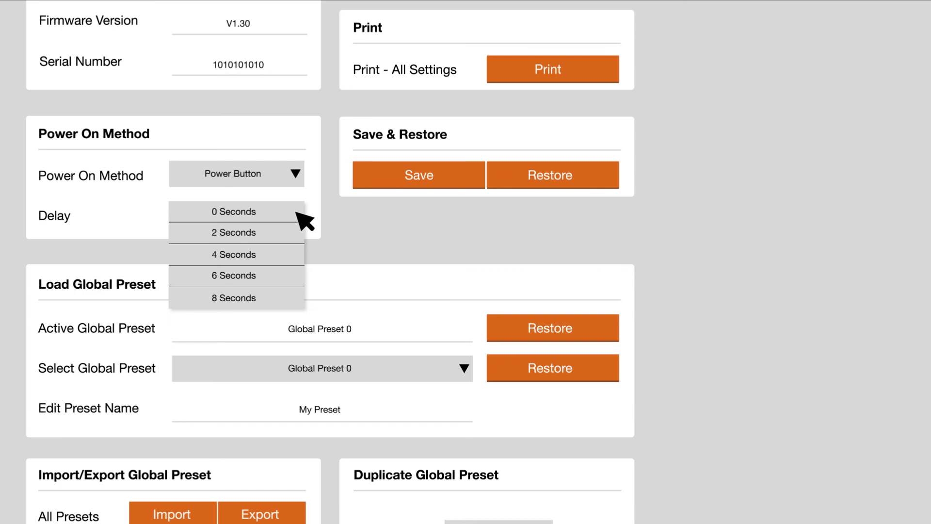
left_click(299, 215)
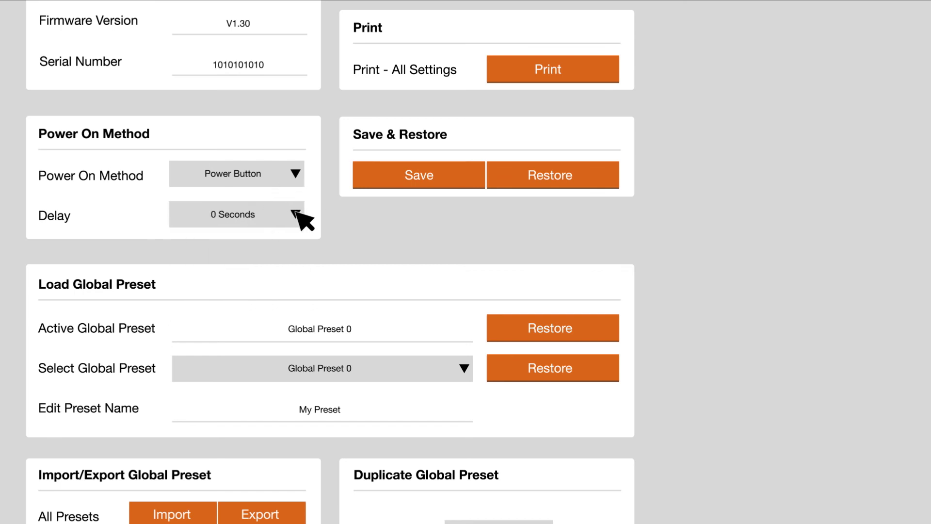